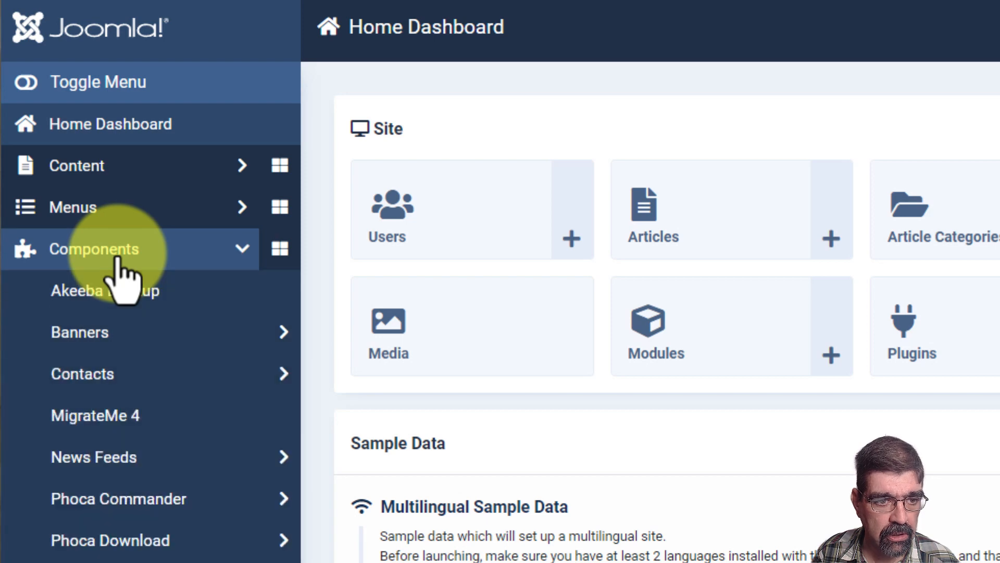
Step: Open the MigrateMe 4 component and, in cPanel File Manager, bring up the actions for the mm4 folder of j3core.basicjoomla.com
click(130, 419)
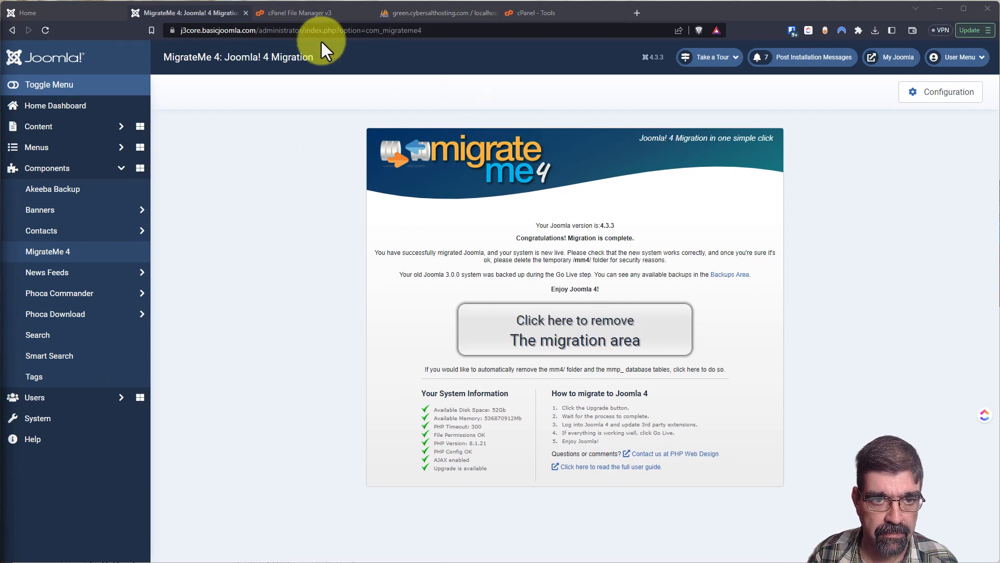
click(325, 16)
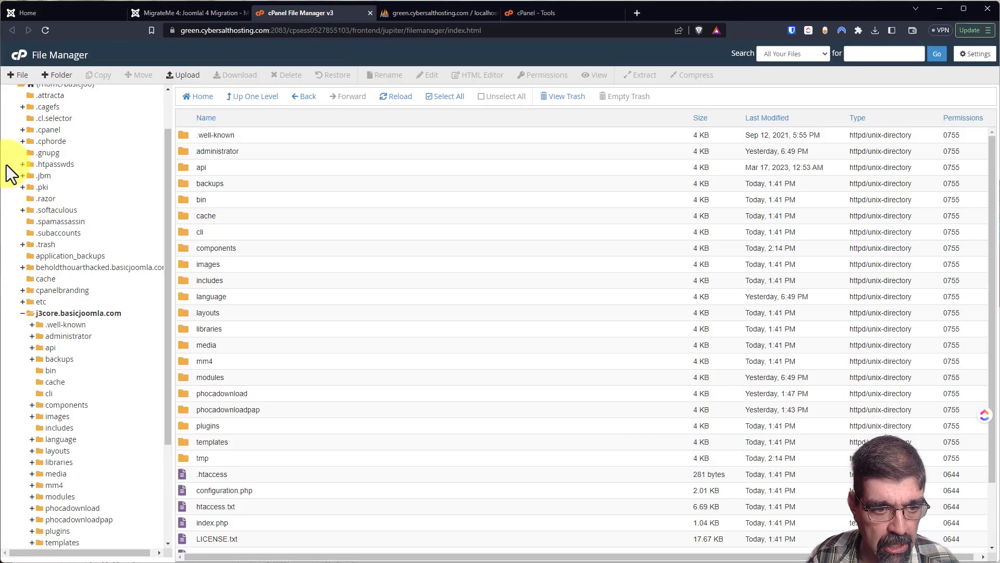
click(67, 314)
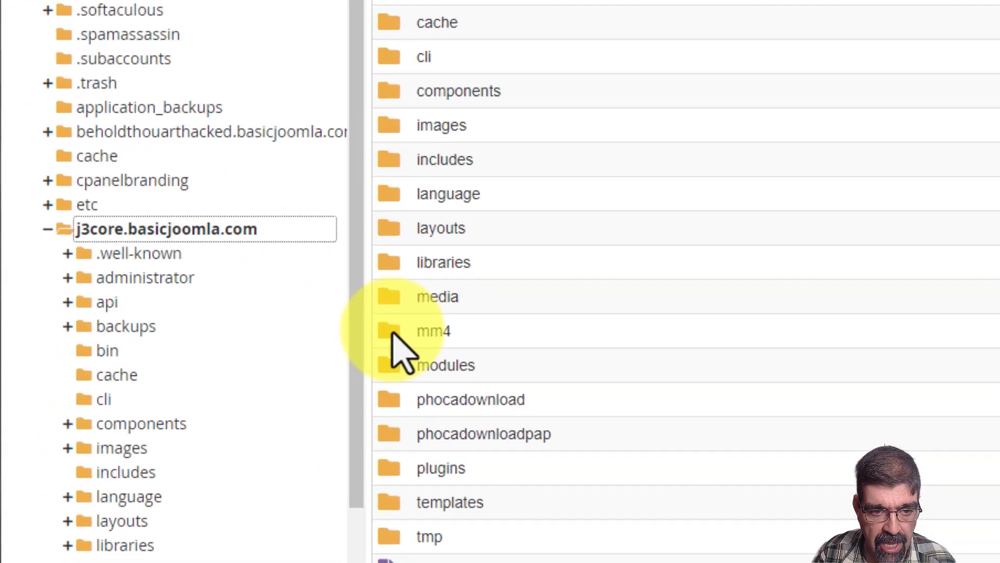
right_click(477, 328)
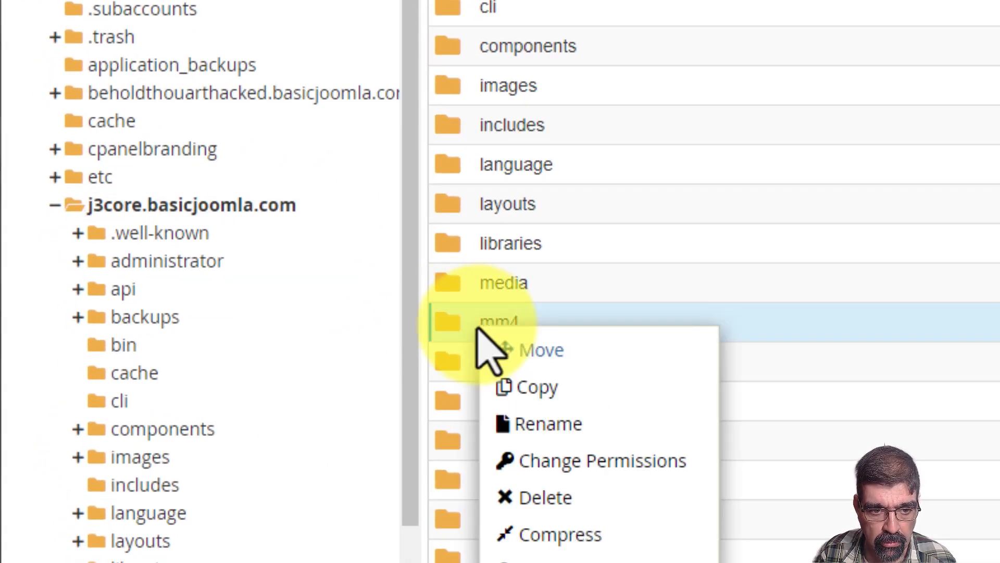
Step: Sort the site's files by name and look inside the backups folder, returning to the site folder
click(366, 121)
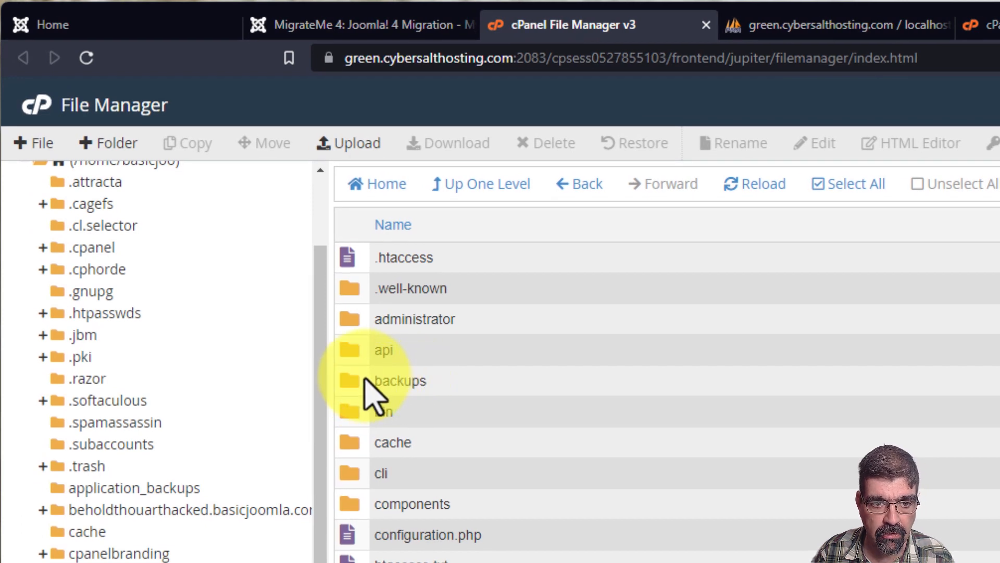
click(366, 380)
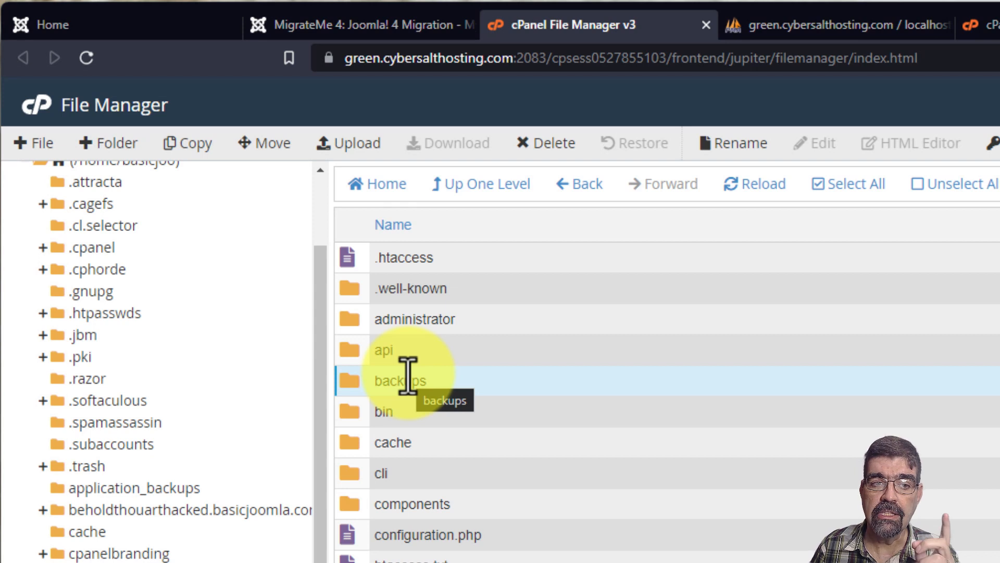
double_click(348, 388)
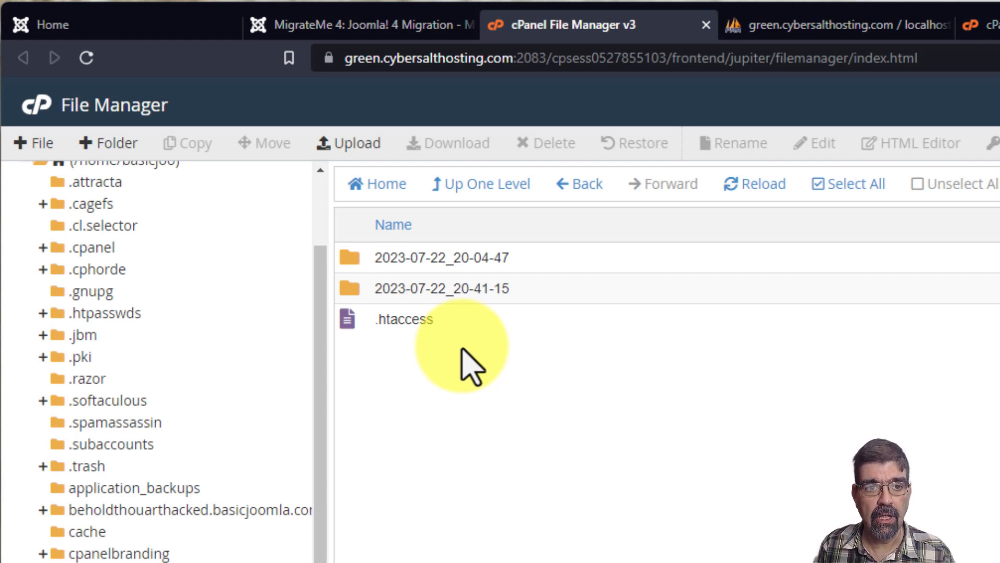
click(473, 186)
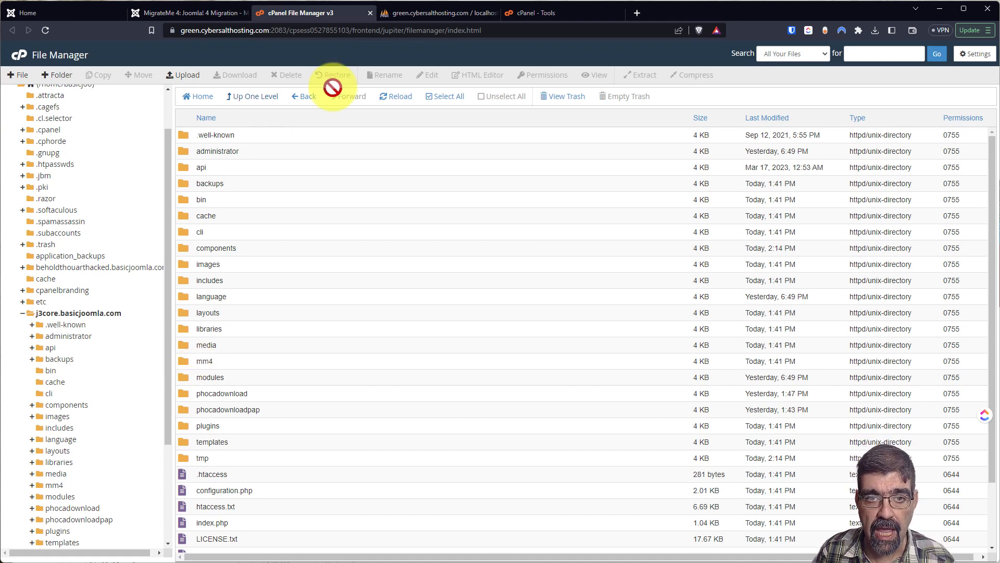
Step: Switch to phpMyAdmin and filter the database's tables to those containing mm4_
click(433, 14)
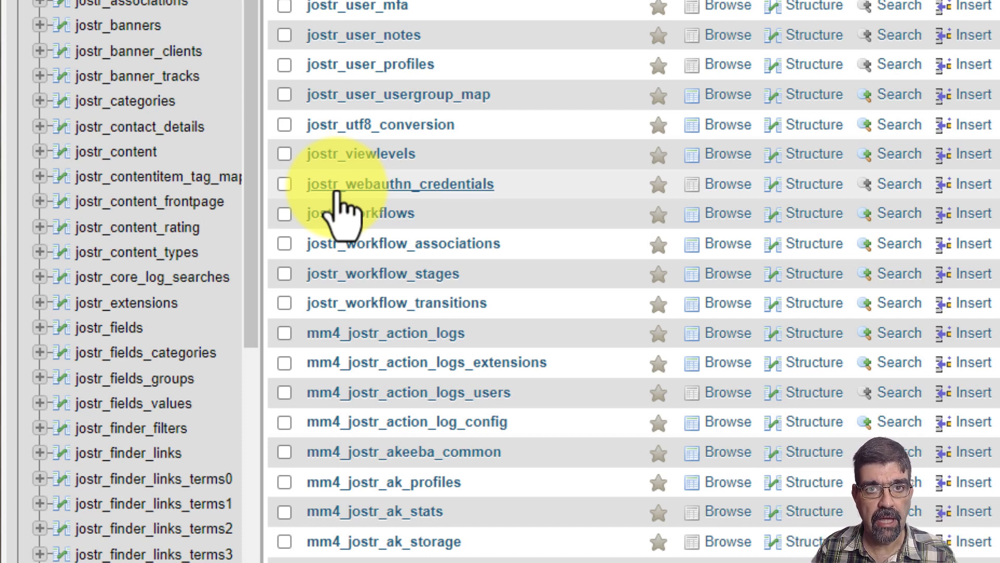
scroll(547, 111, down, 2)
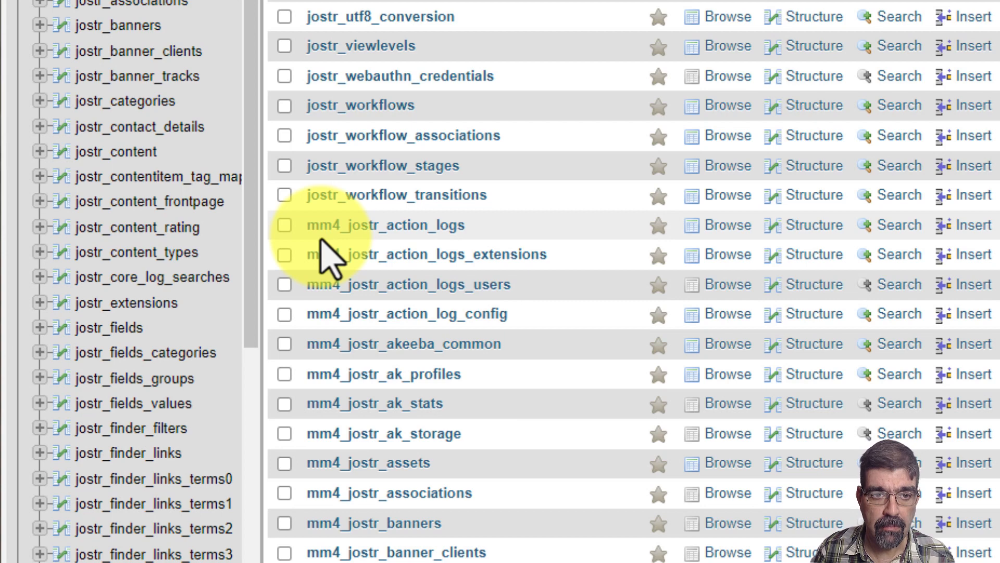
scroll(737, 156, up, 15)
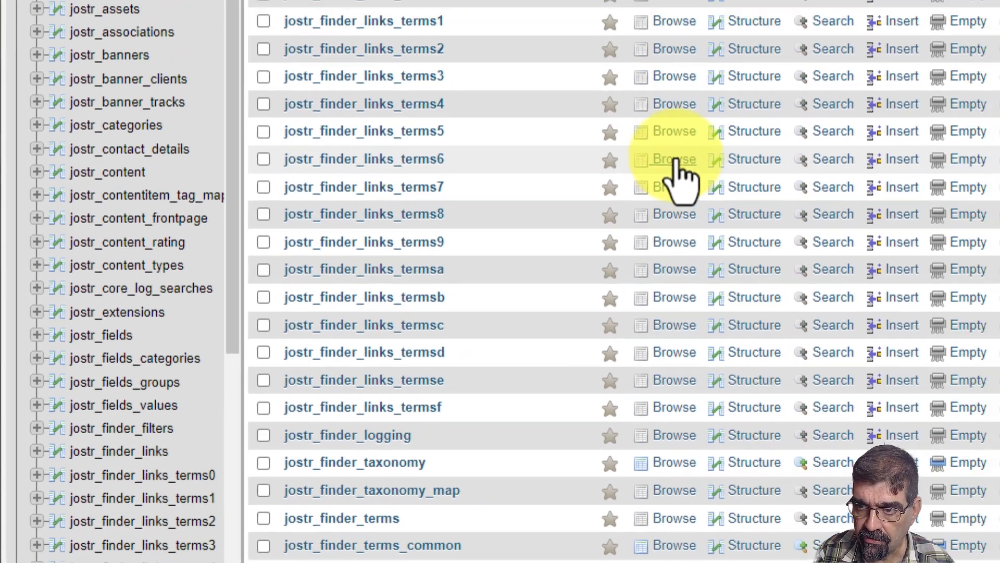
scroll(677, 177, up, 6)
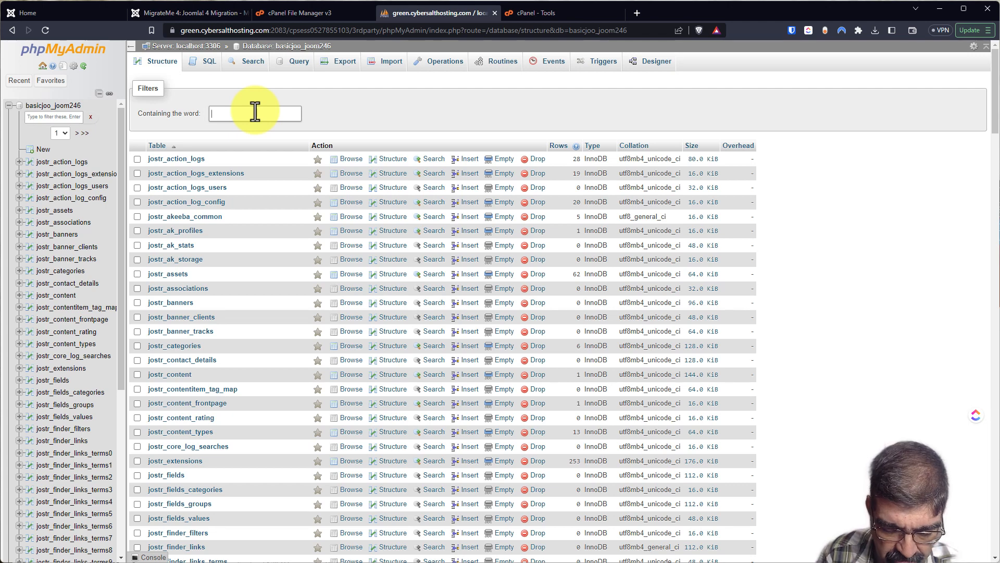
text(mm4_)
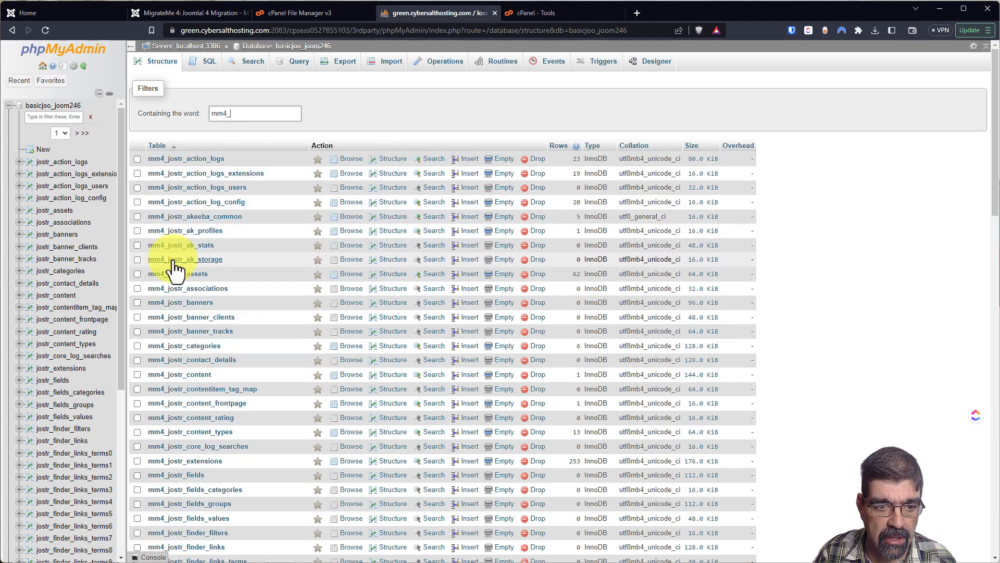
Step: Select the whole range of filtered tables from mm4_jostr_action_logs through mm4_jostr_workflow_transitions
scroll(176, 292, down, 2)
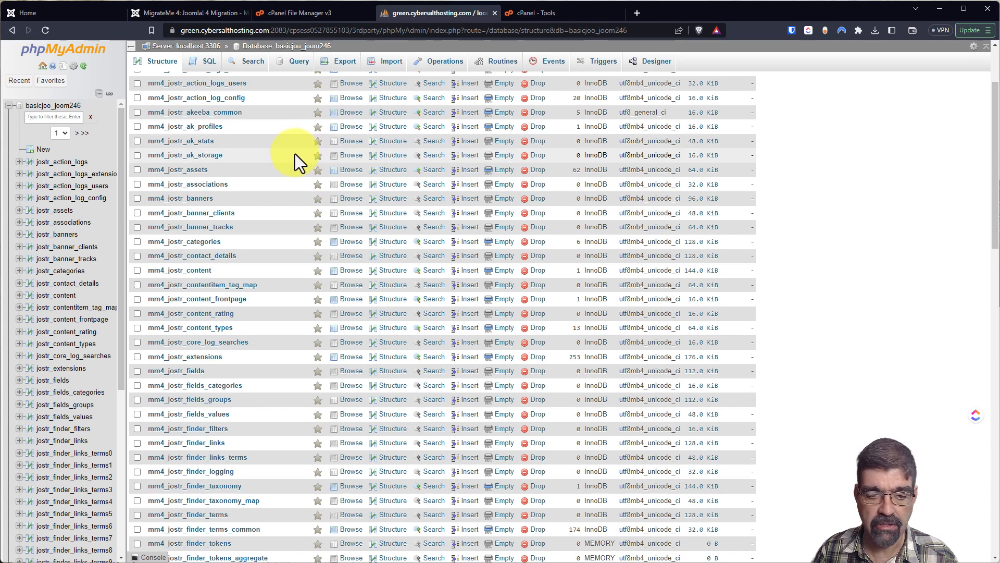
scroll(295, 154, down, 20)
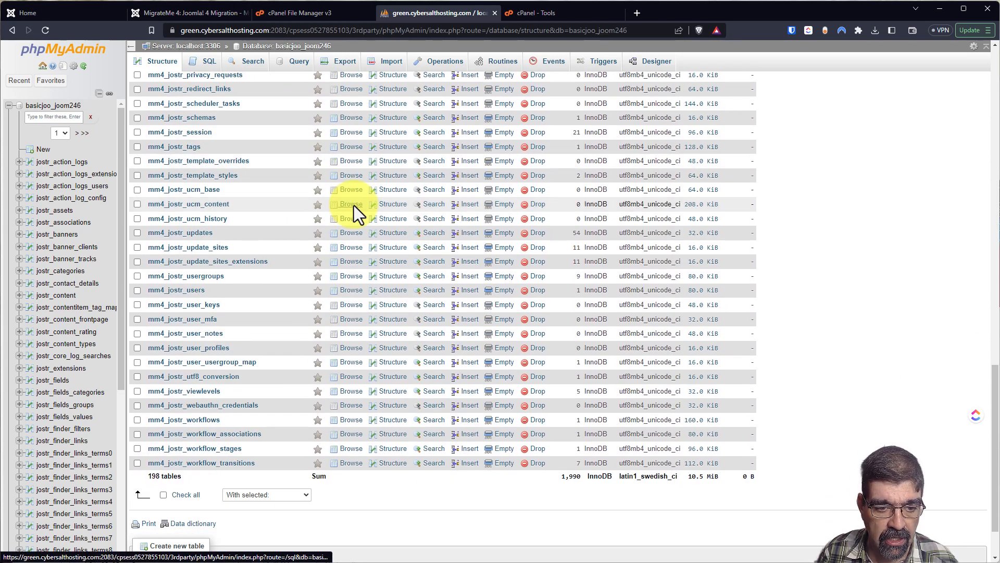
scroll(353, 197, up, 20)
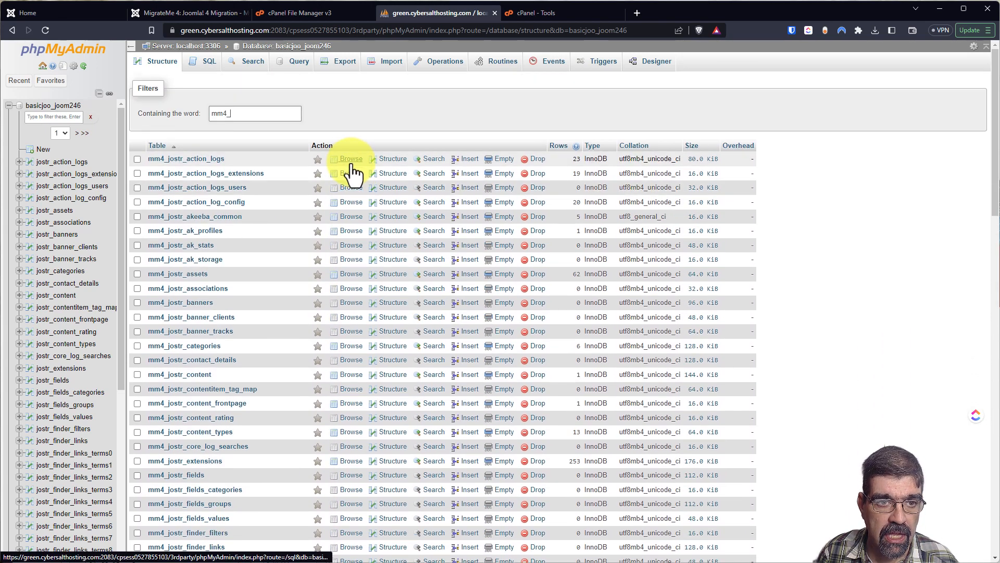
click(137, 160)
scroll(273, 233, down, 8)
scroll(273, 232, down, 15)
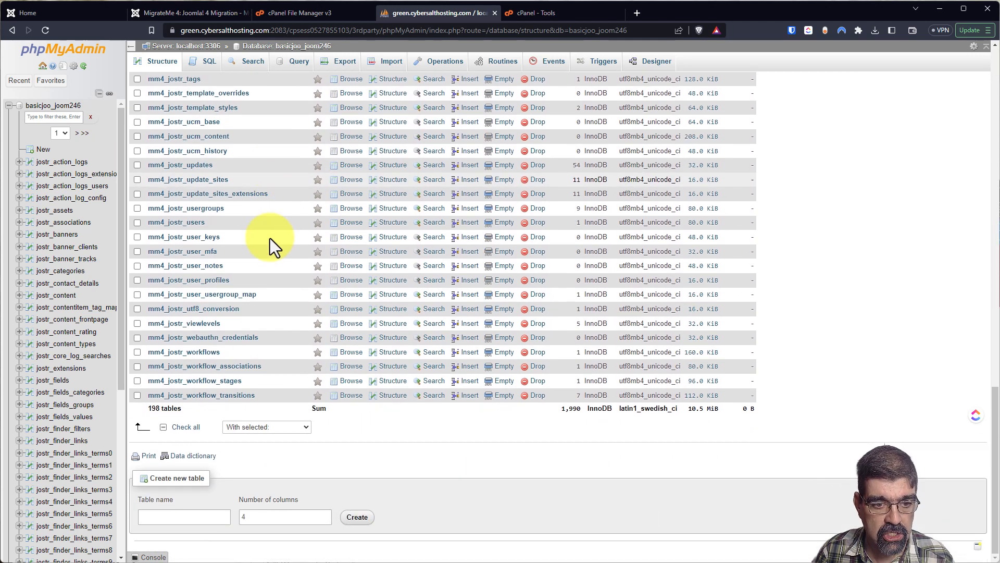
shift+click(136, 396)
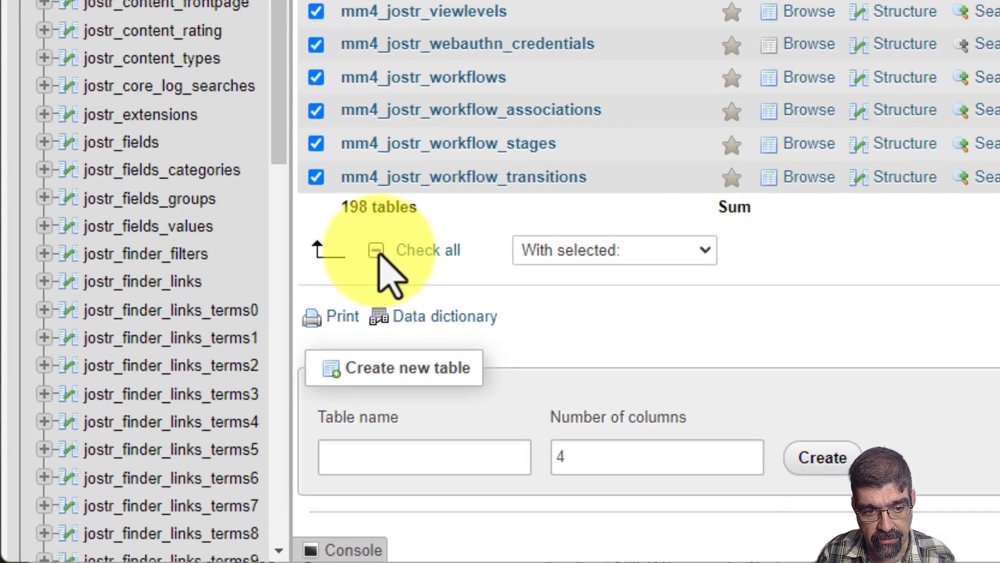
Step: Clear the range selection, check all filtered mm4_ tables at once, and view the bulk actions without applying any
click(377, 251)
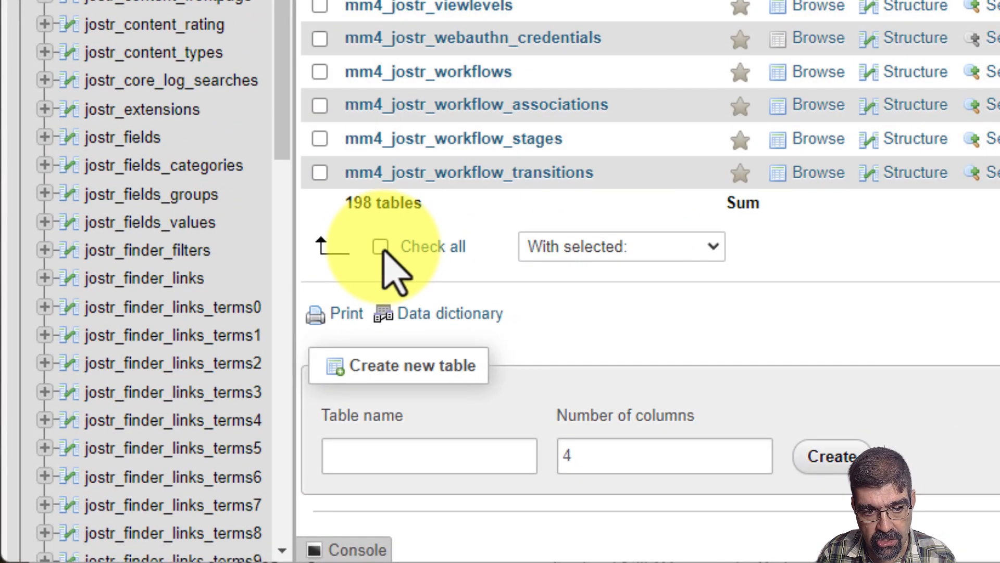
click(381, 247)
click(552, 247)
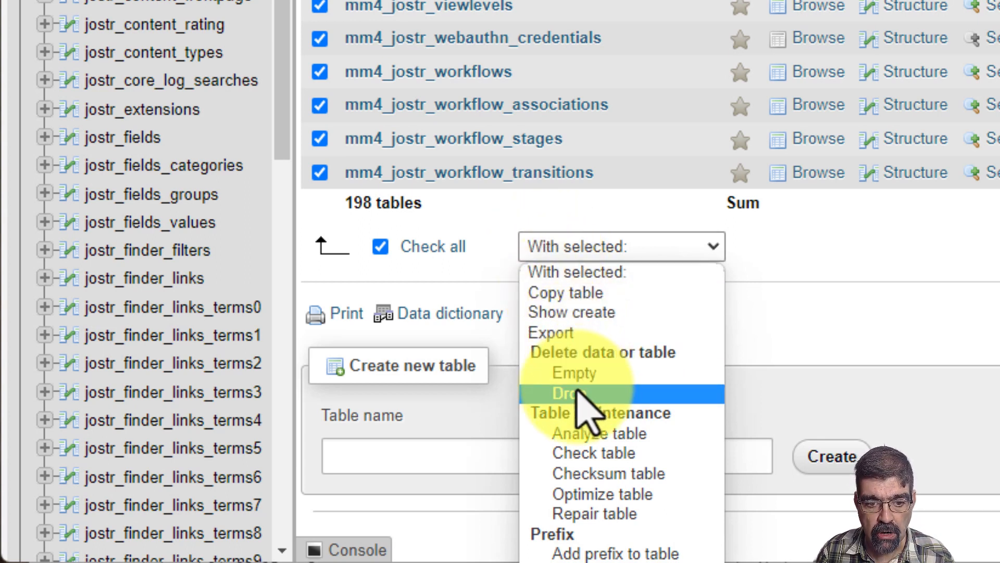
click(927, 294)
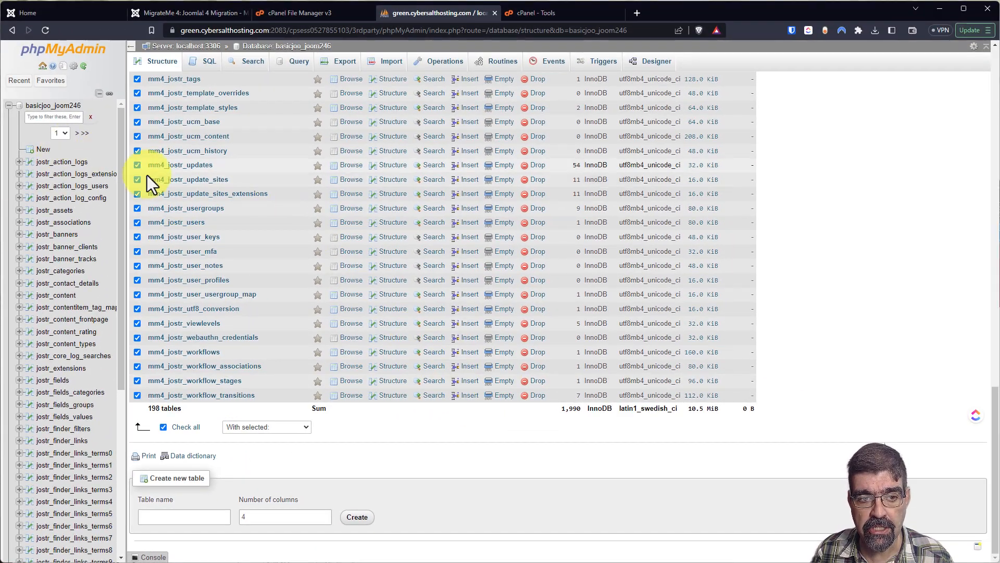
scroll(312, 271, up, 15)
scroll(309, 248, up, 10)
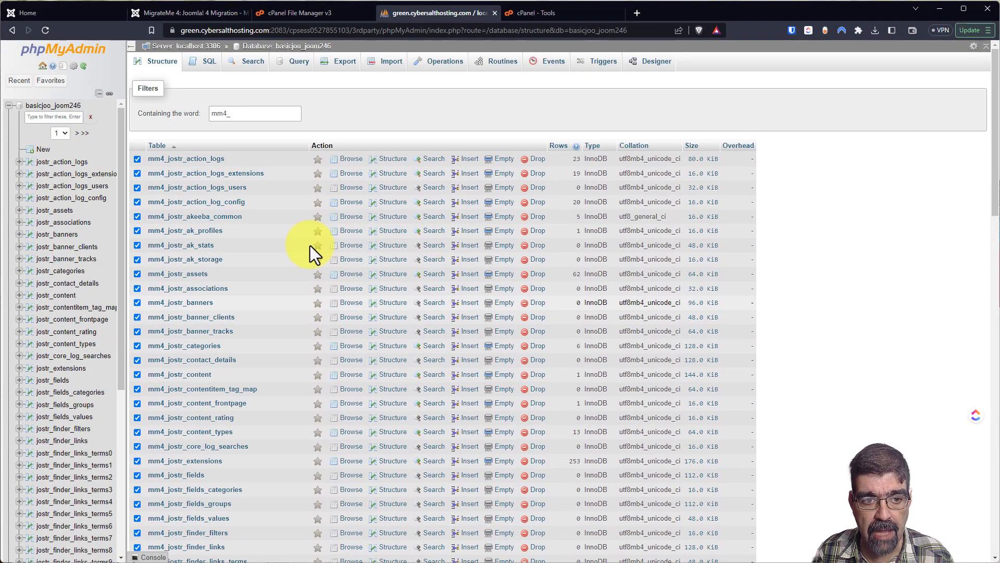
scroll(241, 230, down, 15)
scroll(241, 250, down, 6)
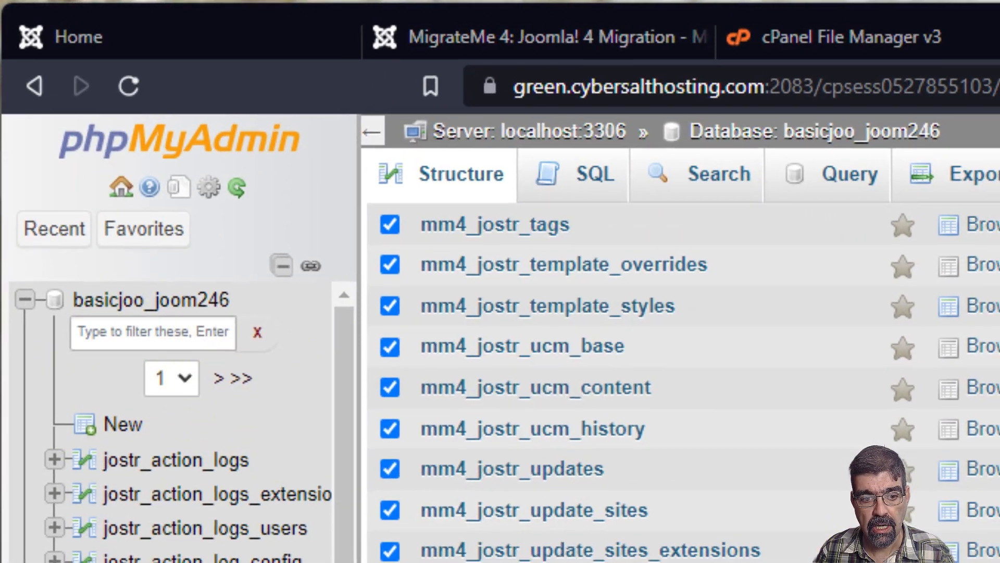
scroll(259, 209, up, 20)
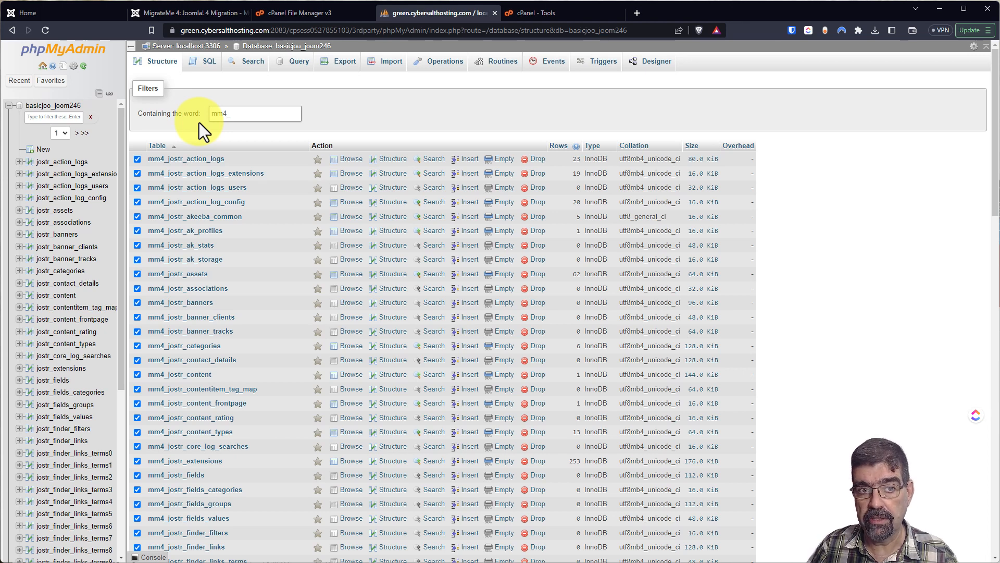
Step: Switch to the MigrateMe 4 page and remove the migration area
click(177, 12)
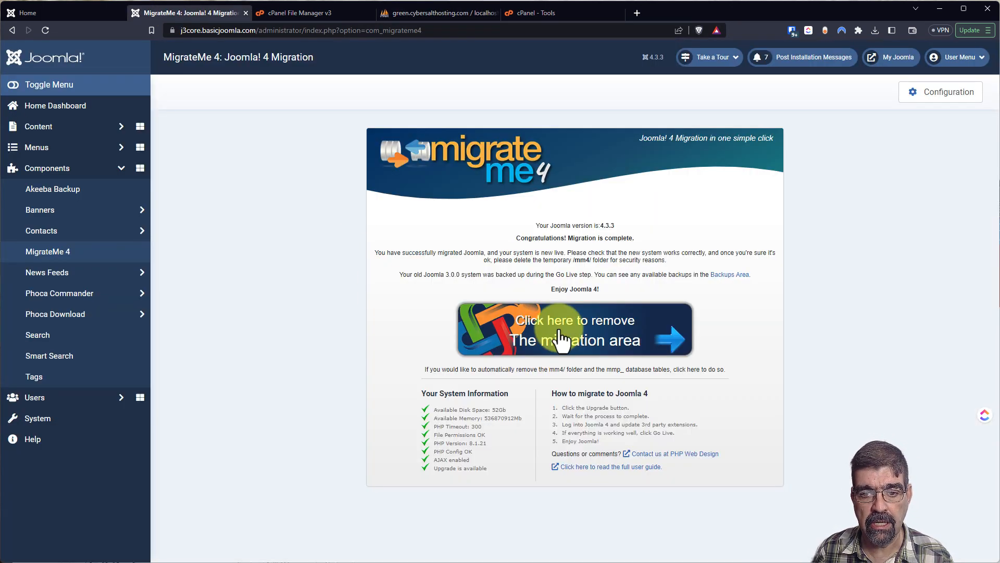
click(539, 325)
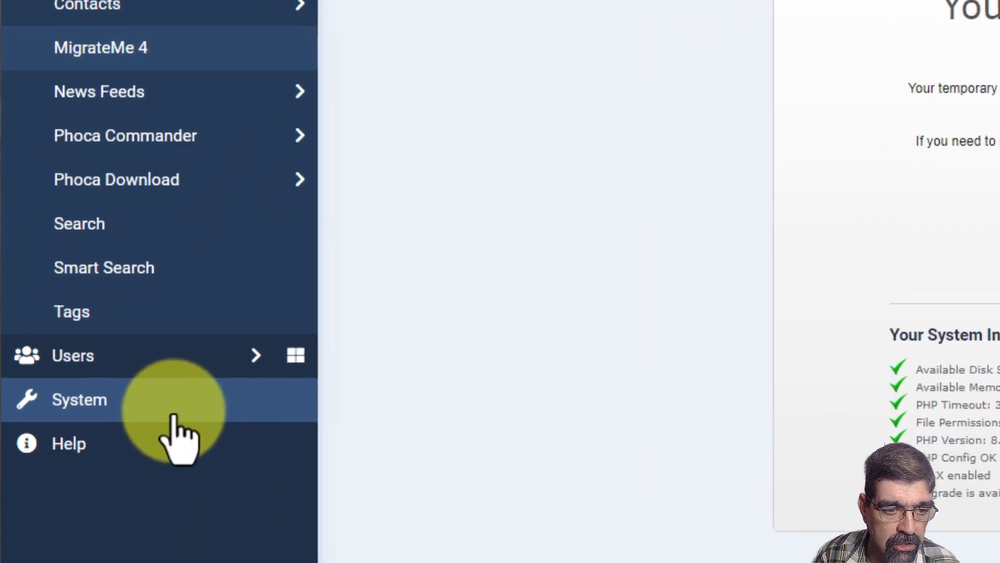
Step: Find the MigrateMe 4 component among the installed extensions by searching for migrate, and uninstall it
click(177, 415)
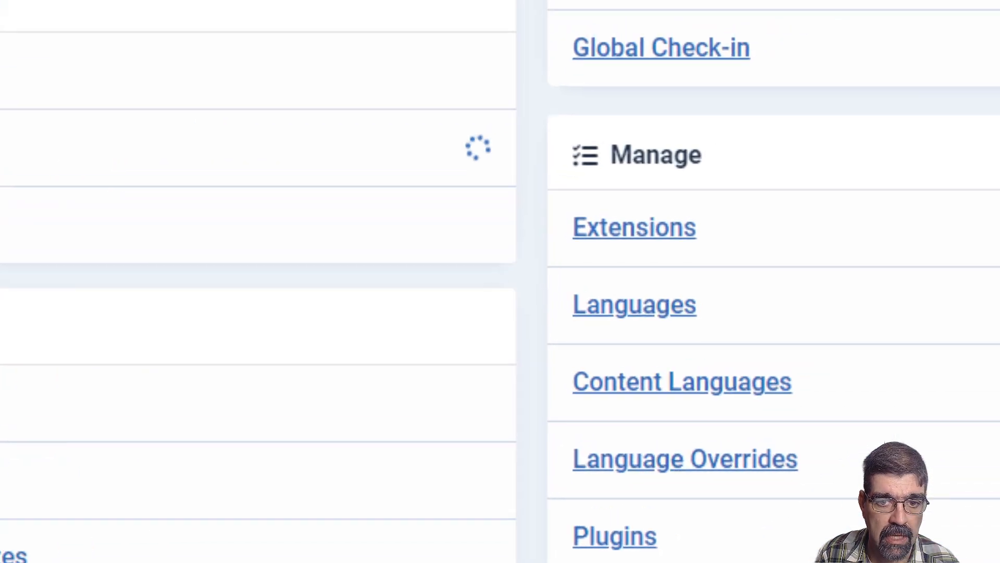
click(592, 295)
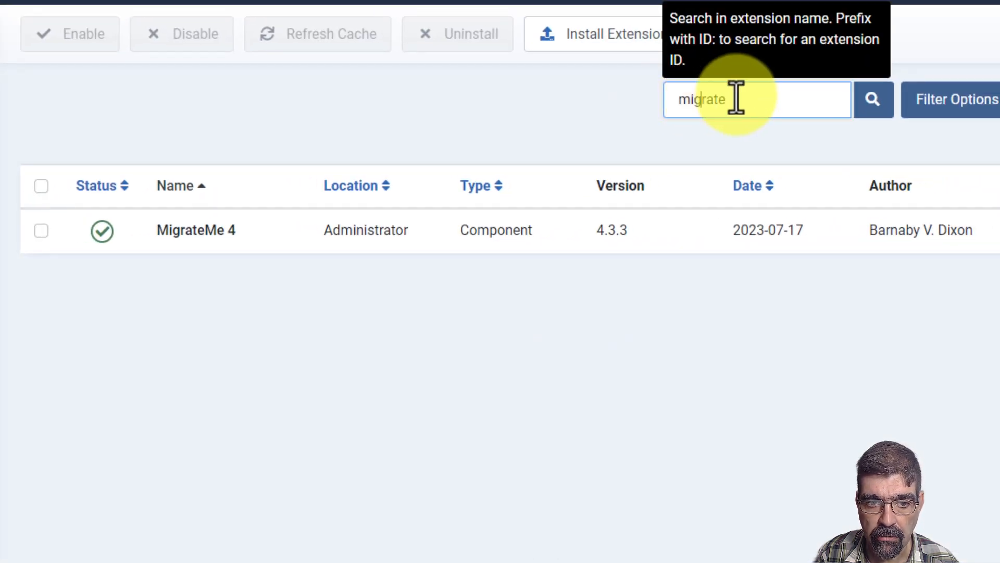
click(41, 233)
click(453, 46)
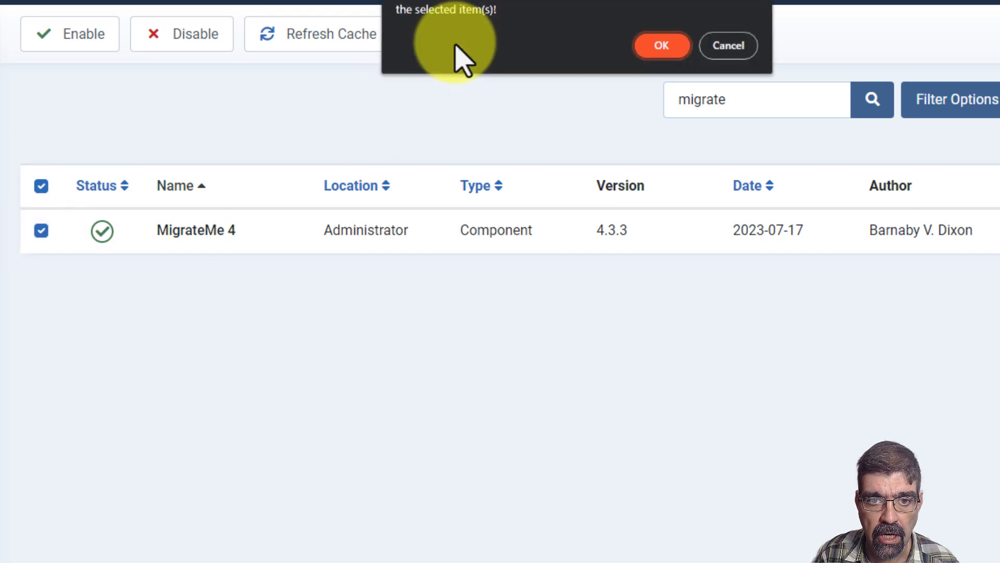
click(649, 44)
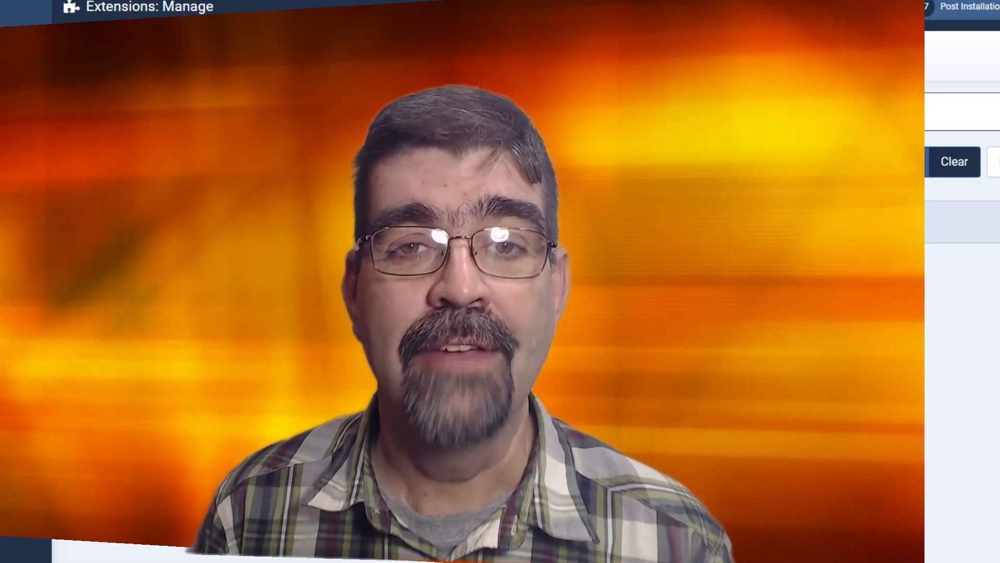